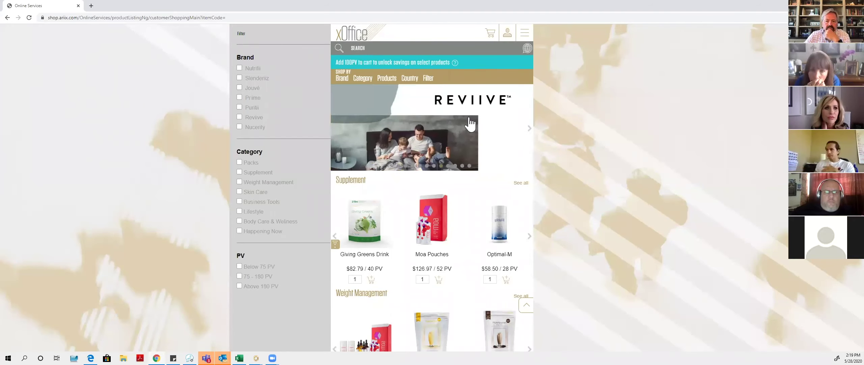
Step: Browse the shop's product categories and view the quantity choices for the Instant Tightening and Restoring Serum
{"action": "scroll", "coordinate": [470, 125], "scroll_direction": "down", "scroll_amount": 1}
{"action": "scroll", "coordinate": [470, 124], "scroll_direction": "down", "scroll_amount": 4}
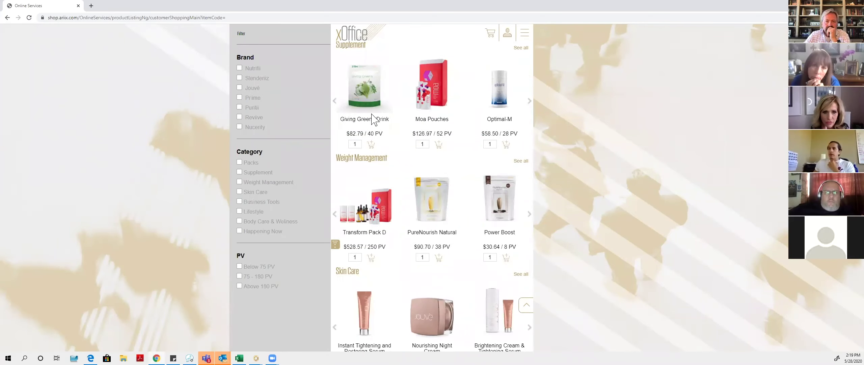
{"action": "scroll", "coordinate": [400, 153], "scroll_direction": "down", "scroll_amount": 6}
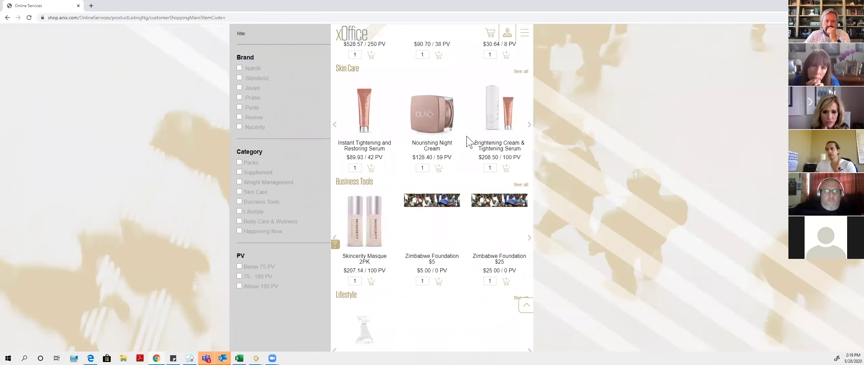
{"action": "scroll", "coordinate": [478, 149], "scroll_direction": "down", "scroll_amount": 2}
{"action": "scroll", "coordinate": [478, 154], "scroll_direction": "down", "scroll_amount": 1}
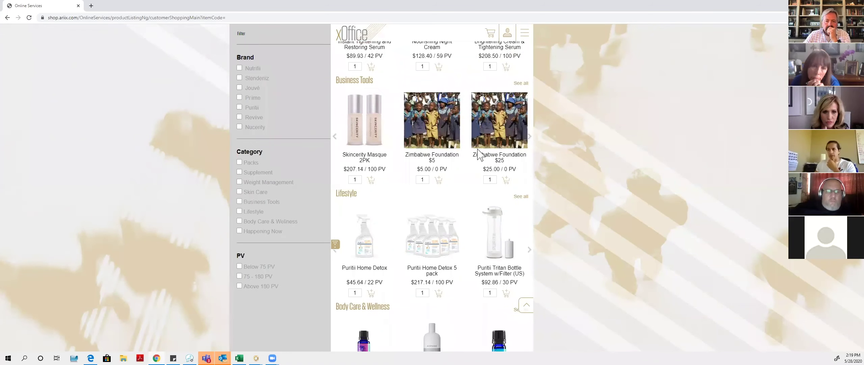
{"action": "scroll", "coordinate": [478, 154], "scroll_direction": "up", "scroll_amount": 3}
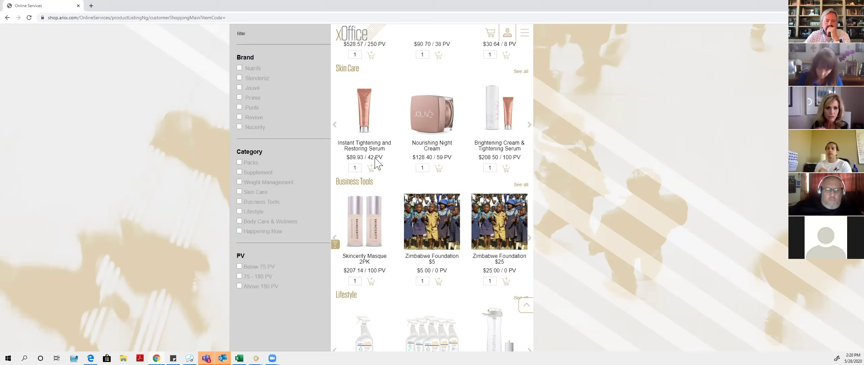
{"action": "left_click", "coordinate": [357, 169]}
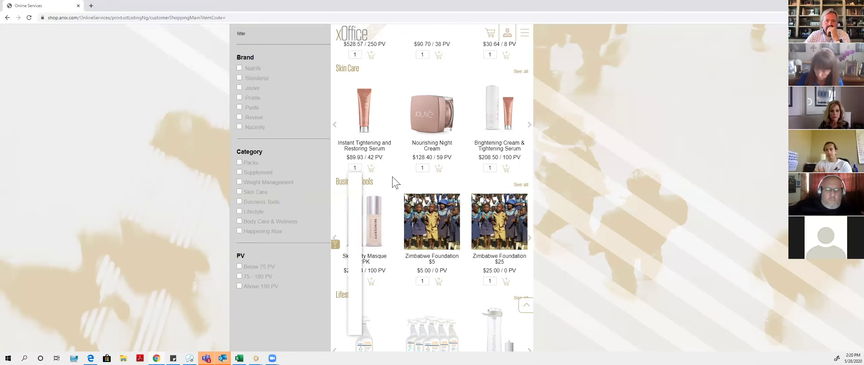
{"action": "left_click", "coordinate": [371, 170]}
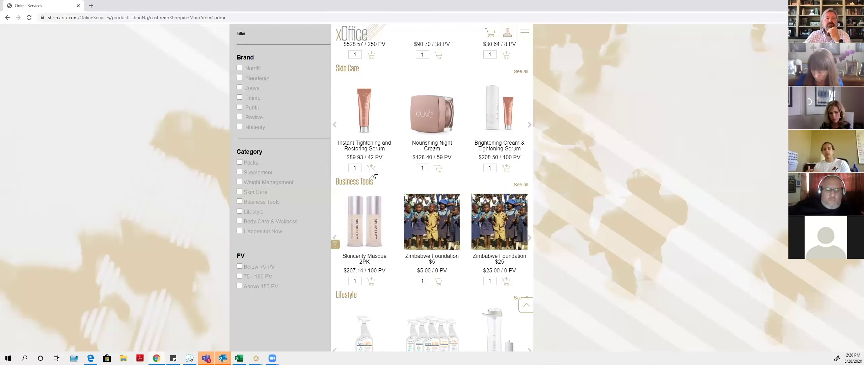
Step: Add one PureNourish Natural and one Power Boost to the shopping cart, then open the cart contents
{"action": "scroll", "coordinate": [440, 152], "scroll_direction": "up", "scroll_amount": 3}
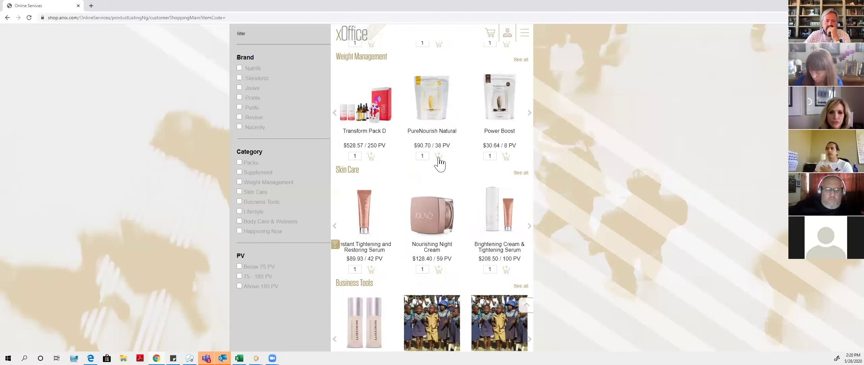
{"action": "left_click", "coordinate": [439, 157]}
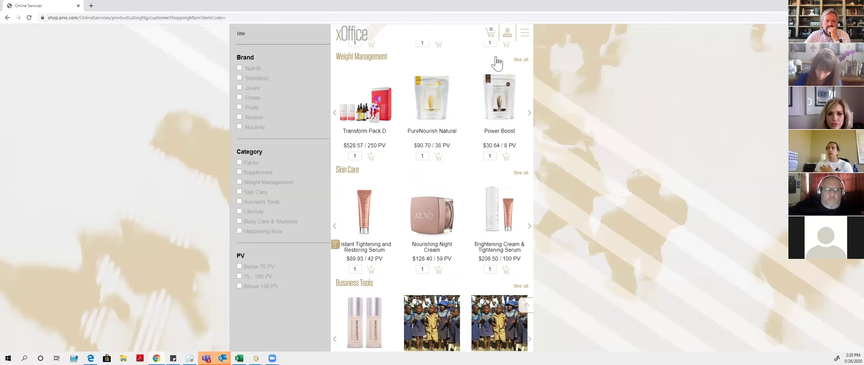
{"action": "scroll", "coordinate": [492, 37], "scroll_direction": "up", "scroll_amount": 3}
{"action": "scroll", "coordinate": [492, 37], "scroll_direction": "up", "scroll_amount": 1}
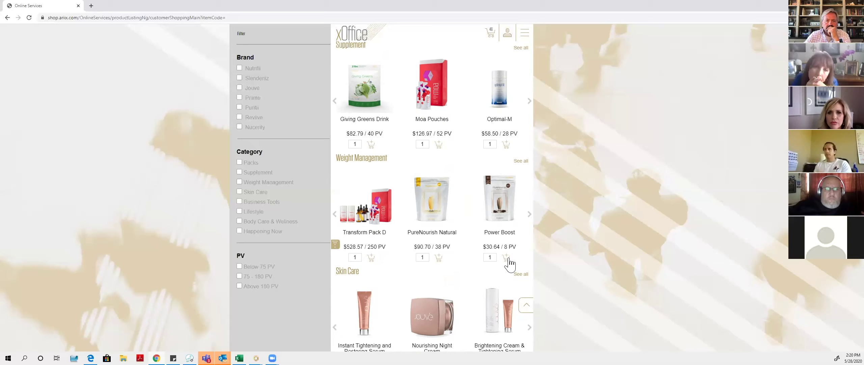
{"action": "left_click", "coordinate": [491, 33]}
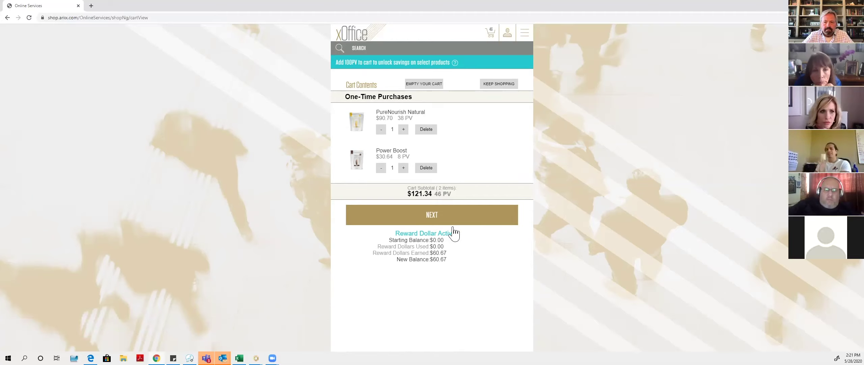
Step: Proceed from the cart to the shipping page and look over the saved shipping address choices, keeping the main address
{"action": "left_click", "coordinate": [439, 217]}
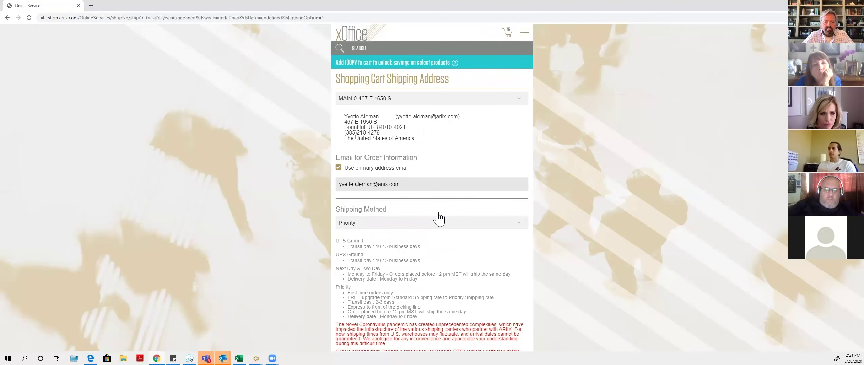
{"action": "scroll", "coordinate": [440, 218], "scroll_direction": "down", "scroll_amount": 3}
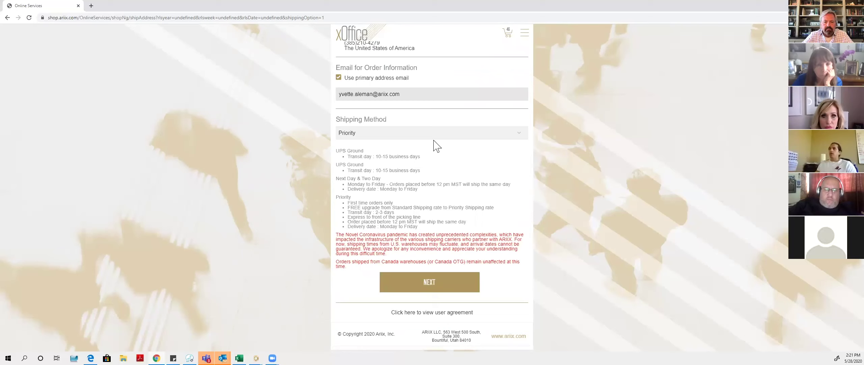
{"action": "scroll", "coordinate": [436, 145], "scroll_direction": "up", "scroll_amount": 2}
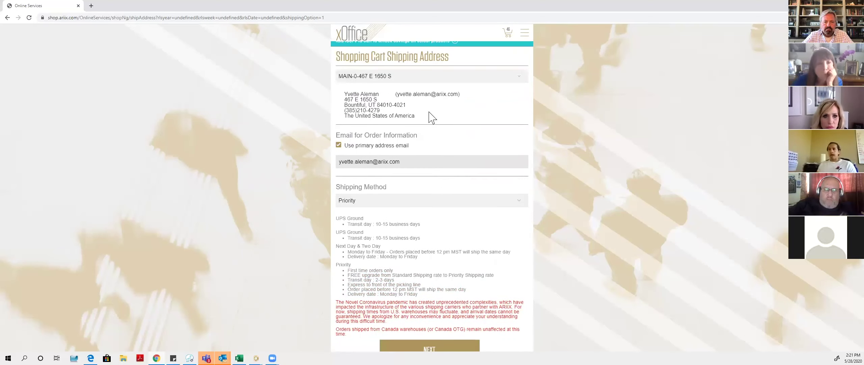
{"action": "left_click", "coordinate": [516, 81]}
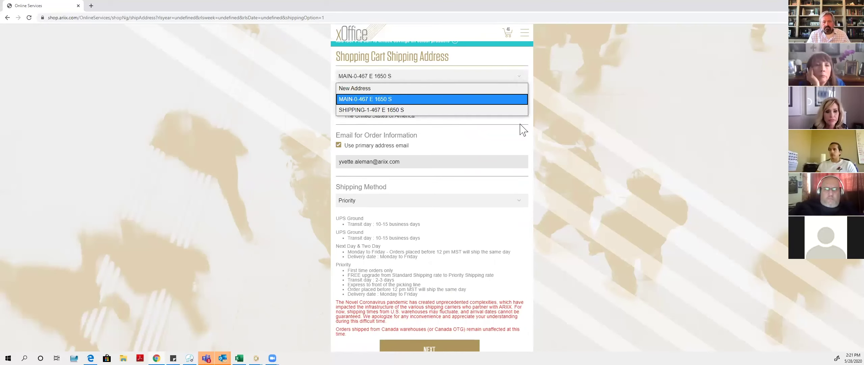
{"action": "left_click", "coordinate": [336, 150]}
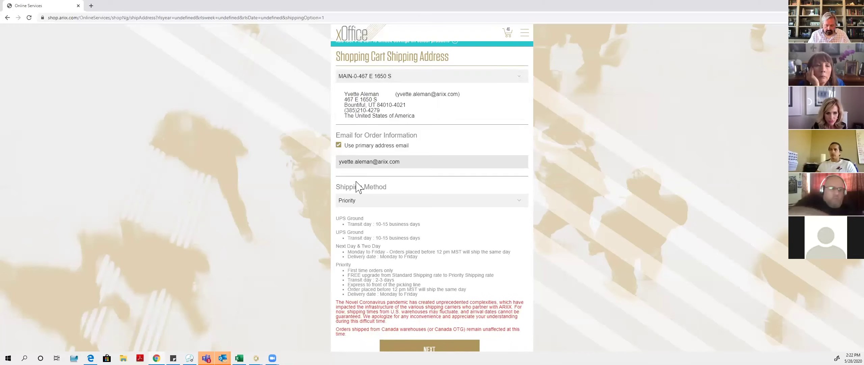
Step: View the available shipping methods and highlight the Next Day & Two Day delivery terms
{"action": "scroll", "coordinate": [360, 188], "scroll_direction": "down", "scroll_amount": 1}
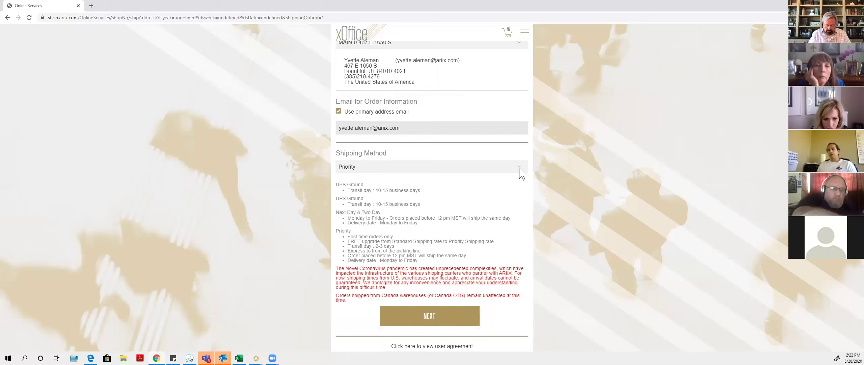
{"action": "left_click", "coordinate": [520, 169]}
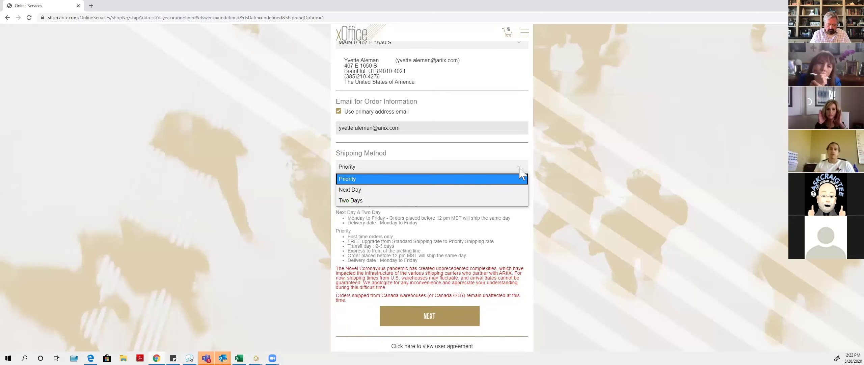
{"action": "left_click", "coordinate": [424, 228]}
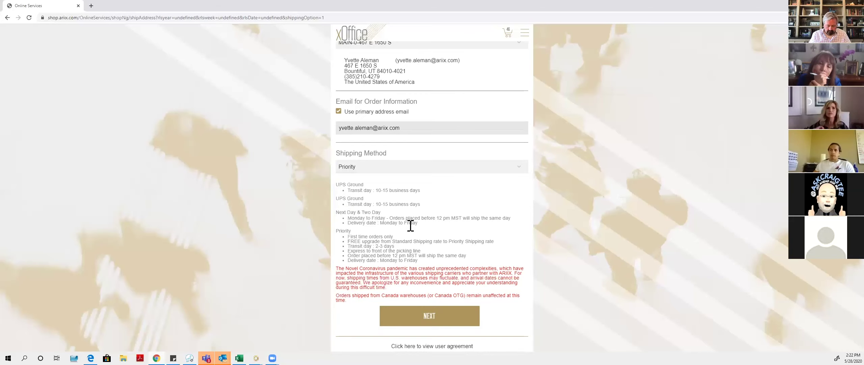
{"action": "left_click_drag", "start_coordinate": [426, 222], "coordinate": [331, 211]}
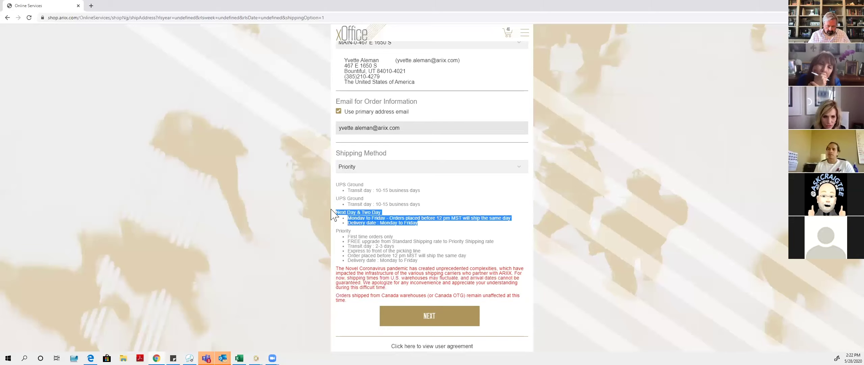
{"action": "left_click", "coordinate": [422, 248]}
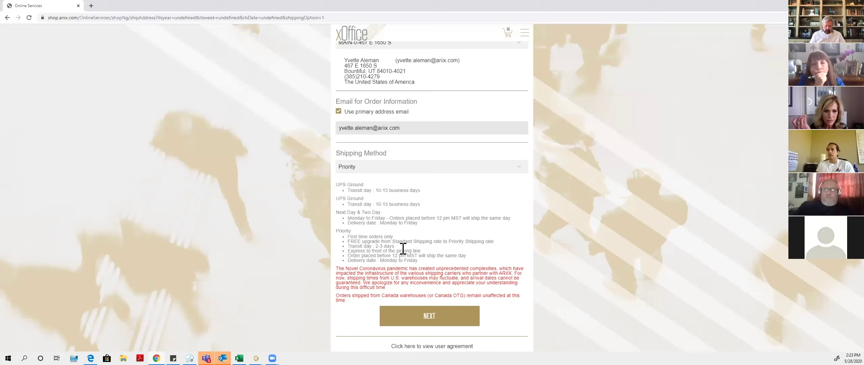
Step: Continue to the order review with Priority shipping and examine the order totals, payment information and billing address sections
{"action": "left_click", "coordinate": [423, 317]}
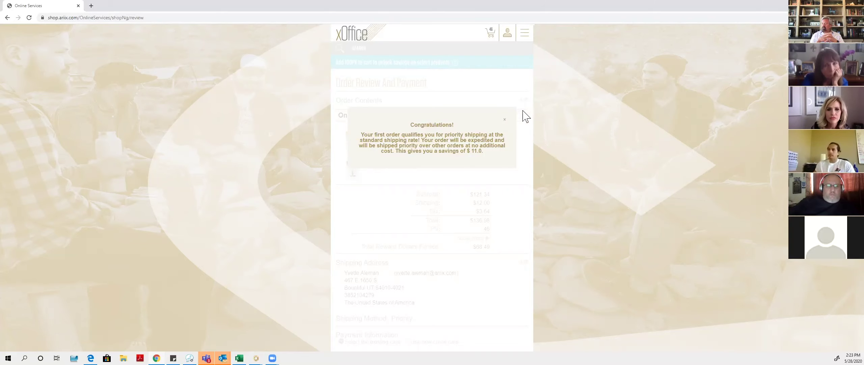
{"action": "left_click", "coordinate": [504, 121]}
{"action": "scroll", "coordinate": [489, 122], "scroll_direction": "down", "scroll_amount": 2}
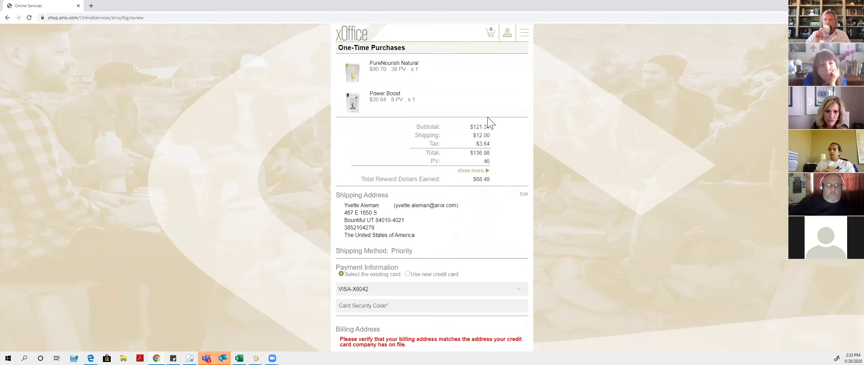
{"action": "scroll", "coordinate": [488, 123], "scroll_direction": "down", "scroll_amount": 2}
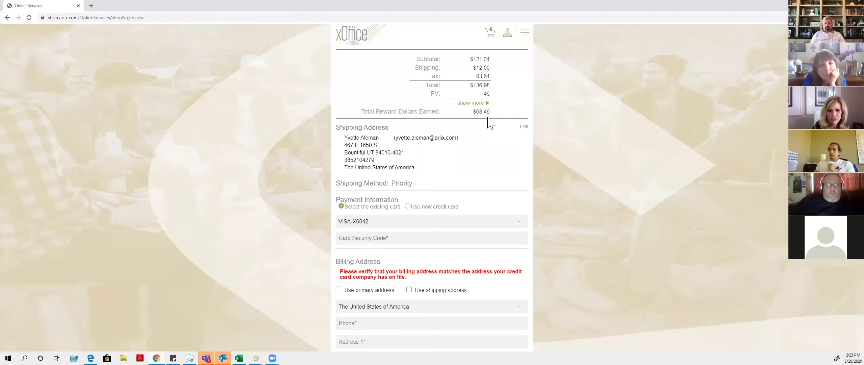
{"action": "scroll", "coordinate": [489, 122], "scroll_direction": "down", "scroll_amount": 3}
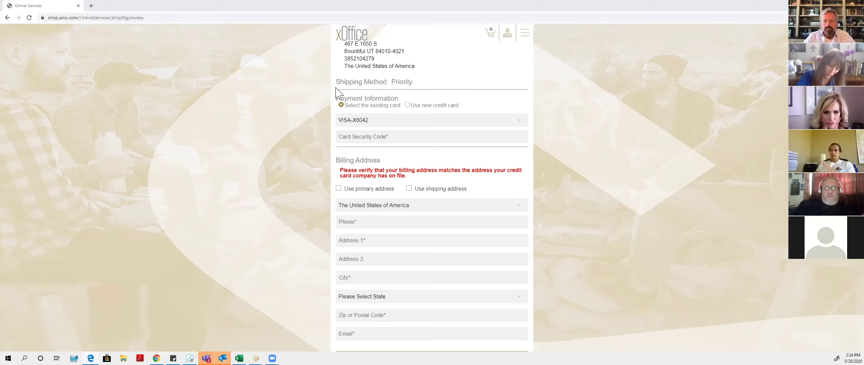
{"action": "scroll", "coordinate": [339, 94], "scroll_direction": "down", "scroll_amount": 3}
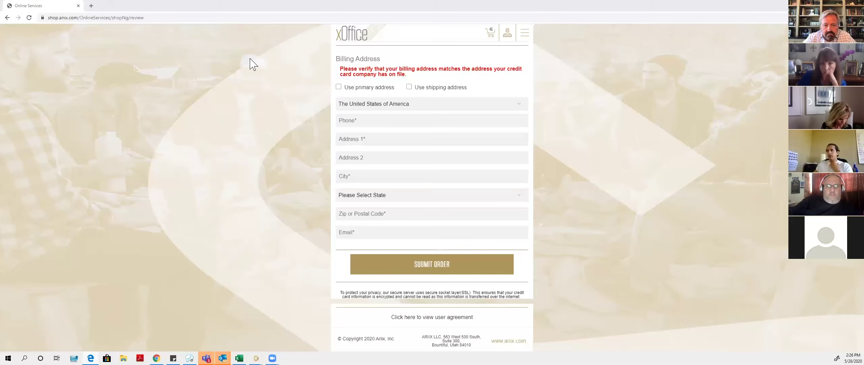
{"action": "scroll", "coordinate": [251, 64], "scroll_direction": "up", "scroll_amount": 15}
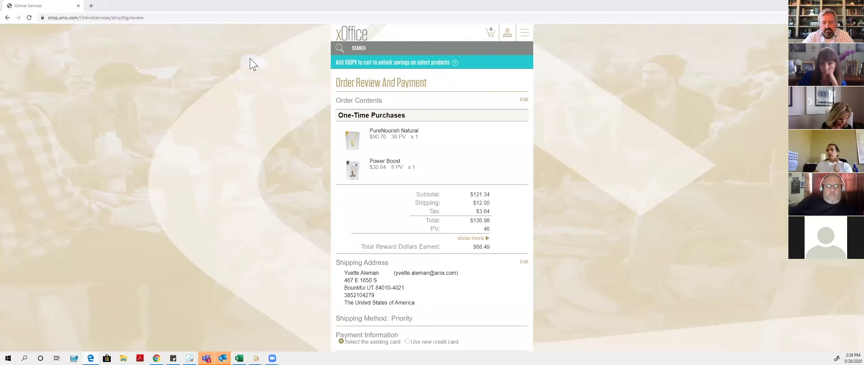
Step: Leave the order review for the xOffice home page and open the New Rep enrollment
{"action": "left_click", "coordinate": [355, 36]}
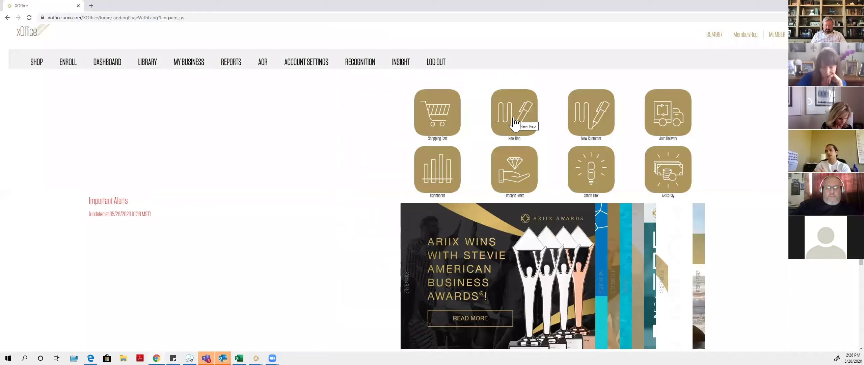
{"action": "left_click", "coordinate": [515, 123]}
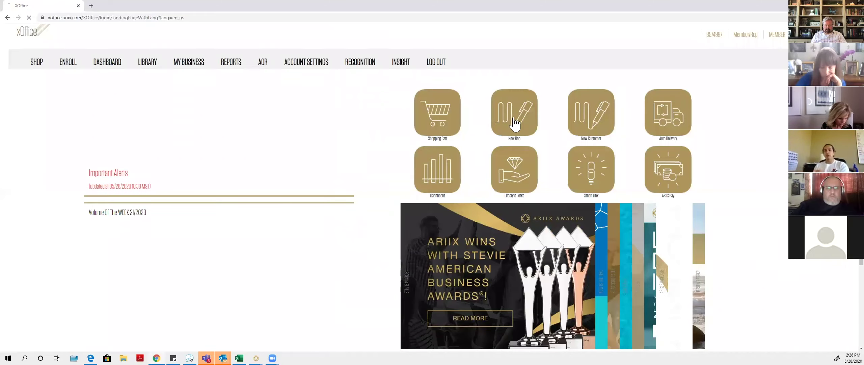